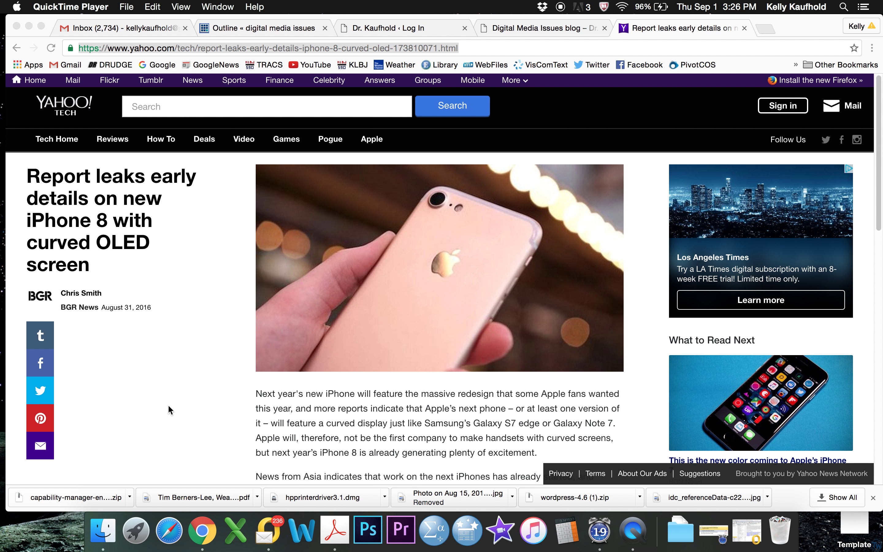
Step: Reload the Yahoo iPhone 8 curved OLED screen article and select its full URL
key("super+r")
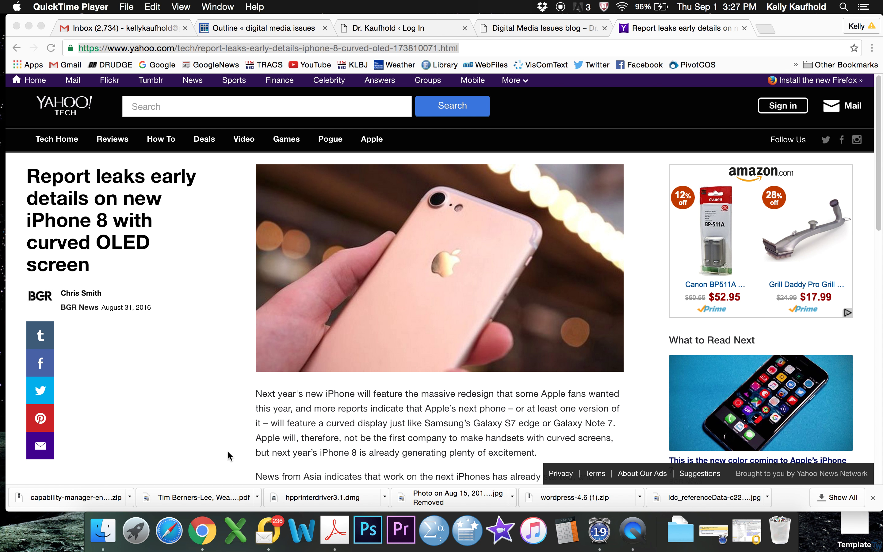
left_click(481, 47)
key("super+c")
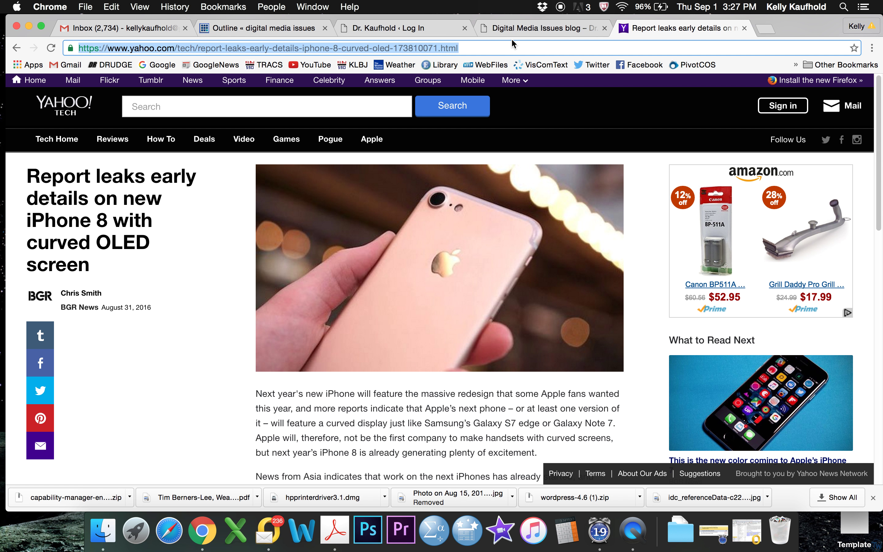
Step: On the WordPress login page, sign in with the account e-mail and password
left_click(424, 29)
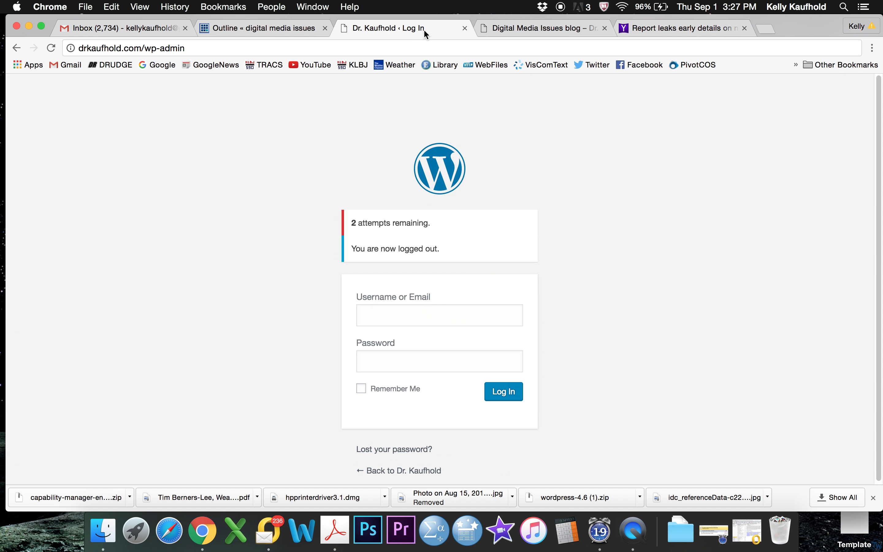
left_click(229, 52)
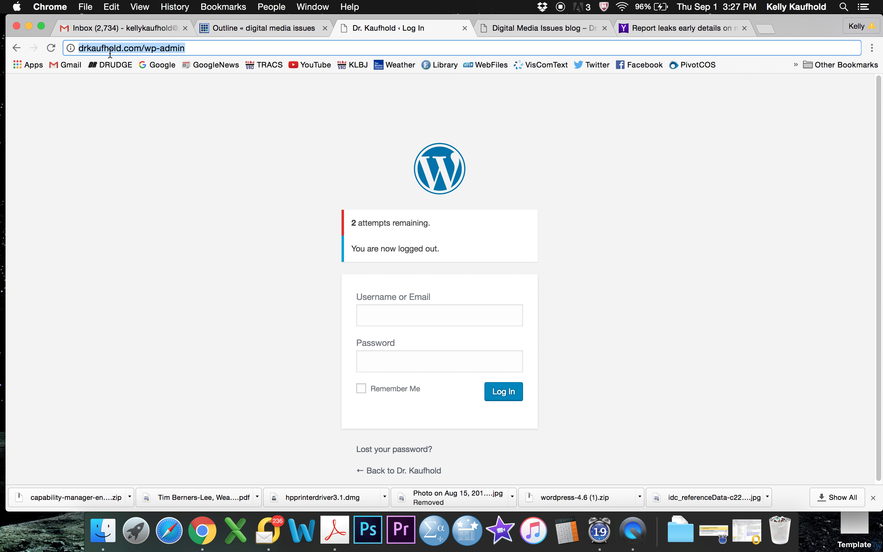
left_click(207, 49)
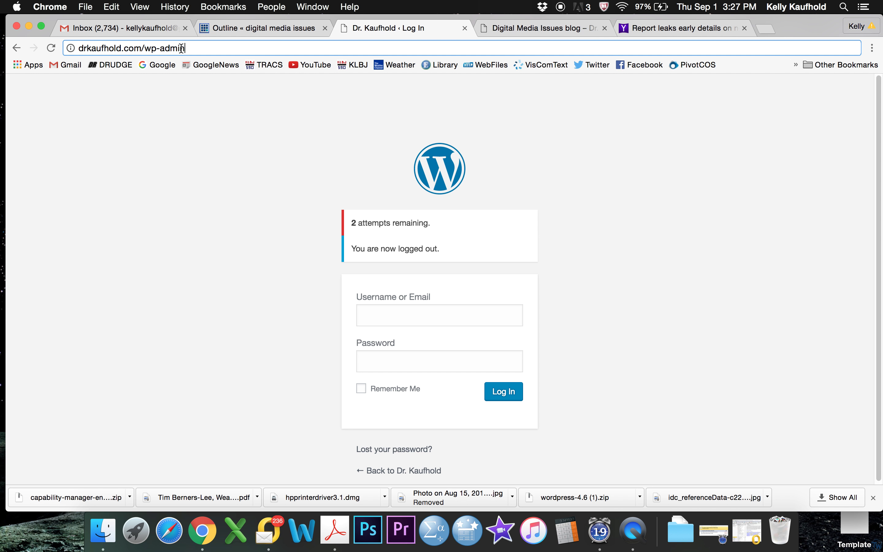
left_click(369, 311)
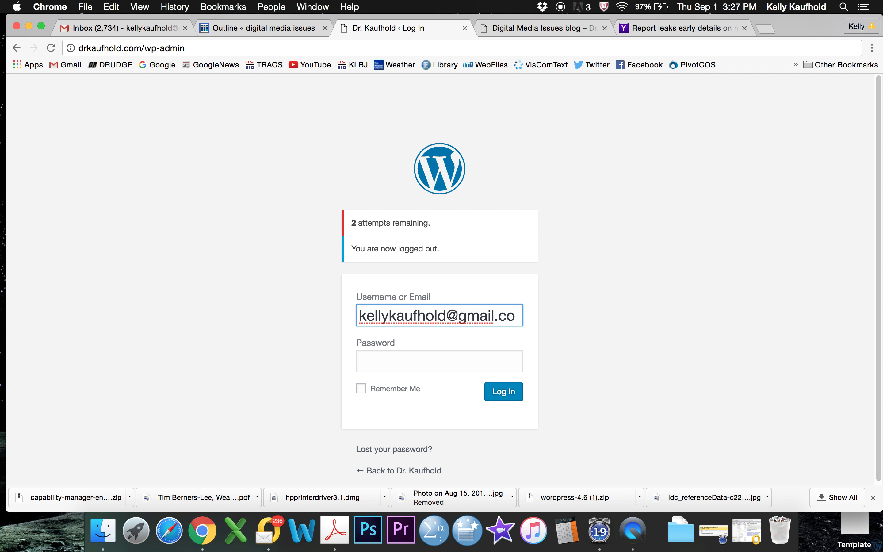
key("Tab")
type("***")
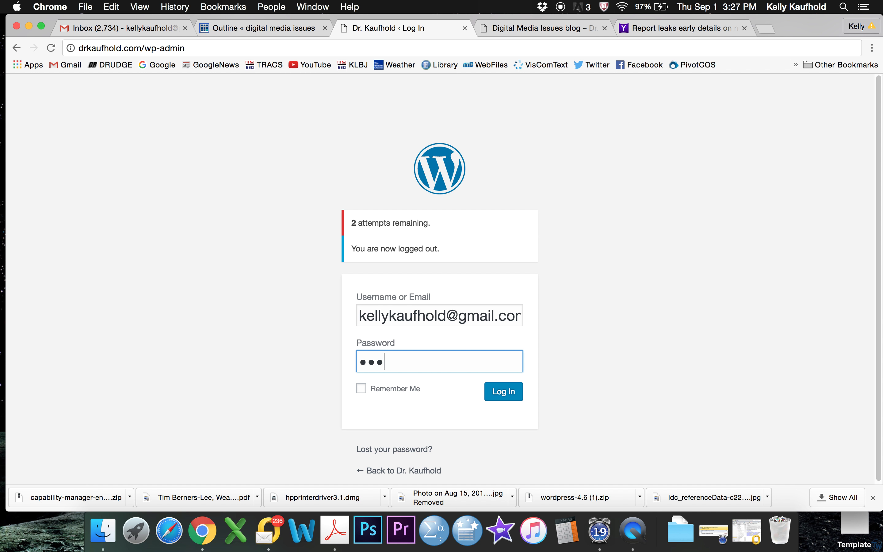
type("********")
key("Return")
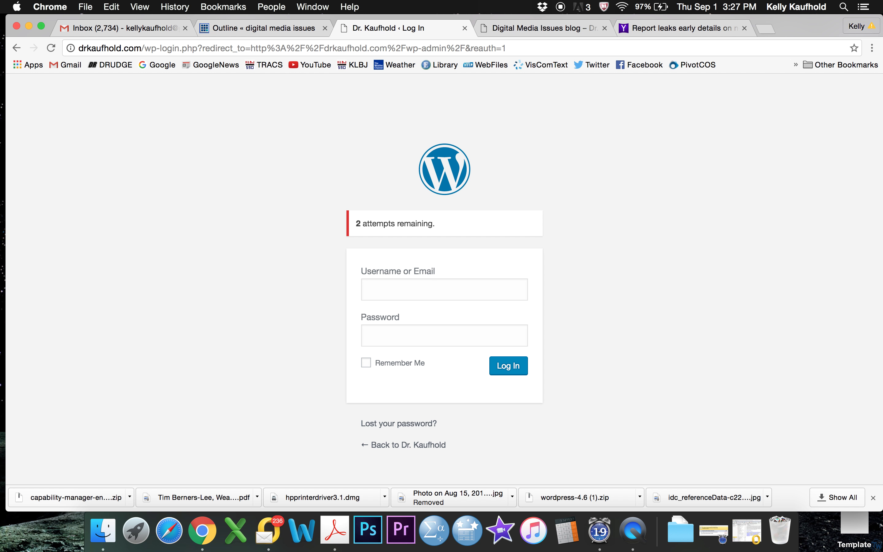
Step: Re-enter the account e-mail and password to finish signing in to the Dashboard
left_click(376, 289)
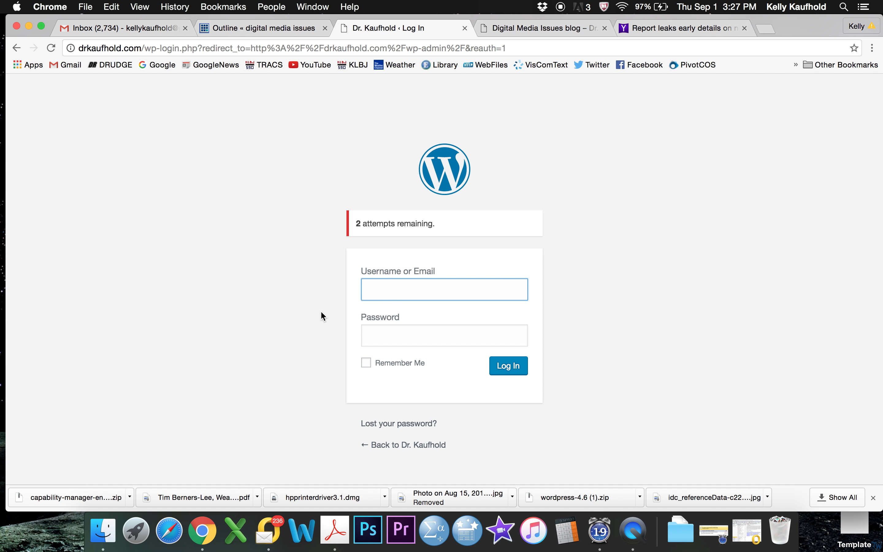
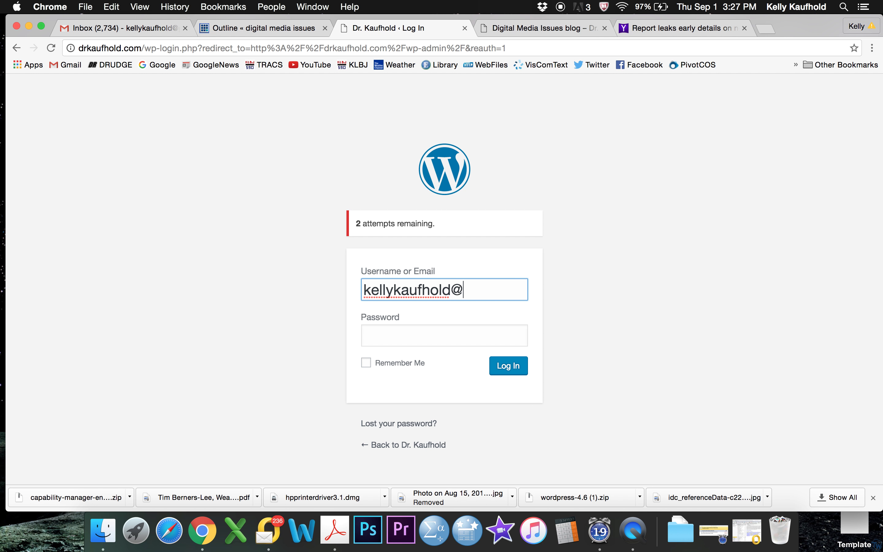
key("Tab")
type("••••••••••")
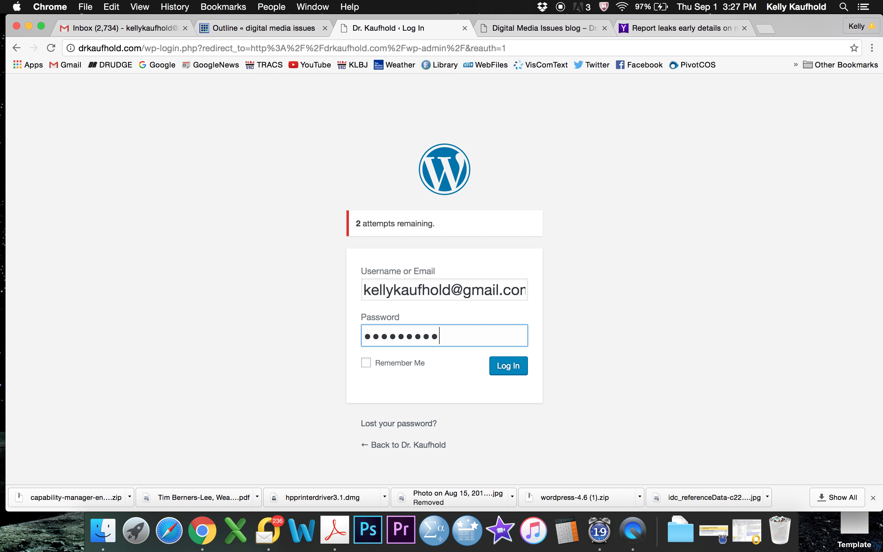
type("••")
key("Return")
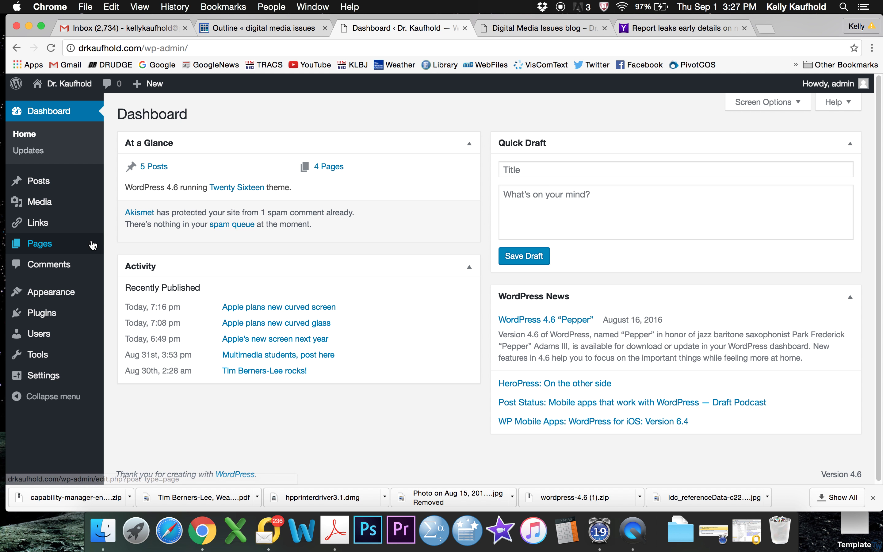
Step: Go from the Dashboard to the Posts list and start a blank new post
mouse_move(75, 226)
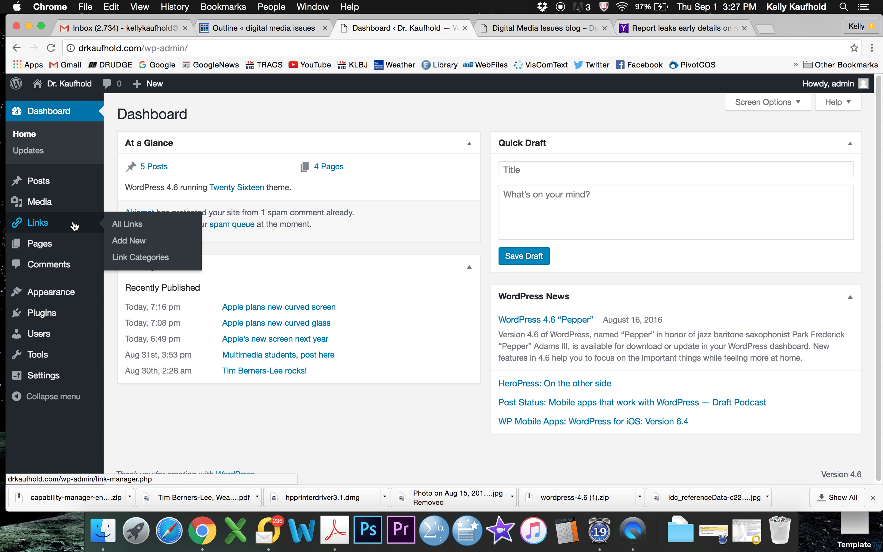
mouse_move(46, 186)
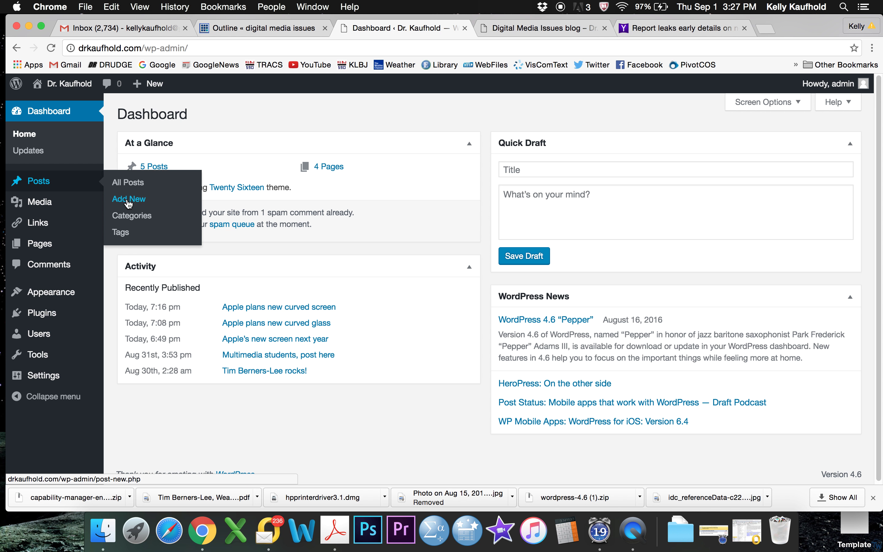
left_click(42, 184)
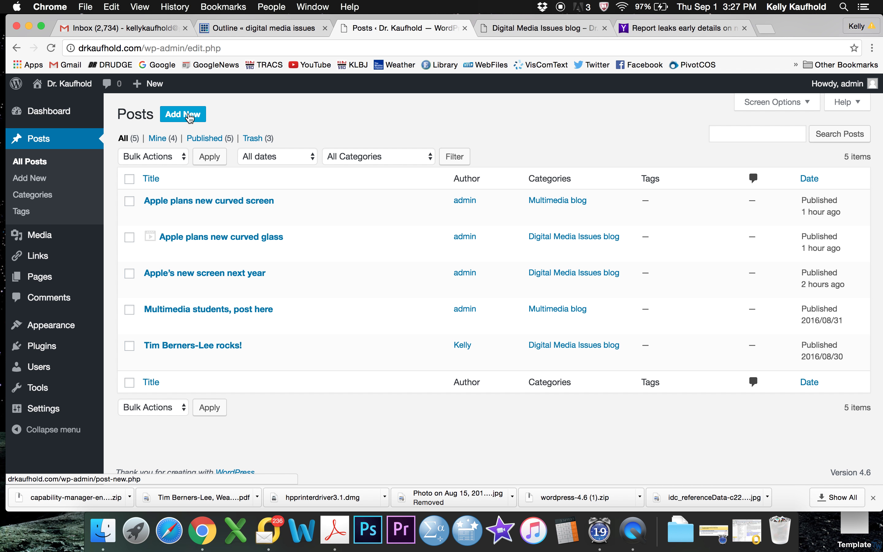
mouse_move(58, 348)
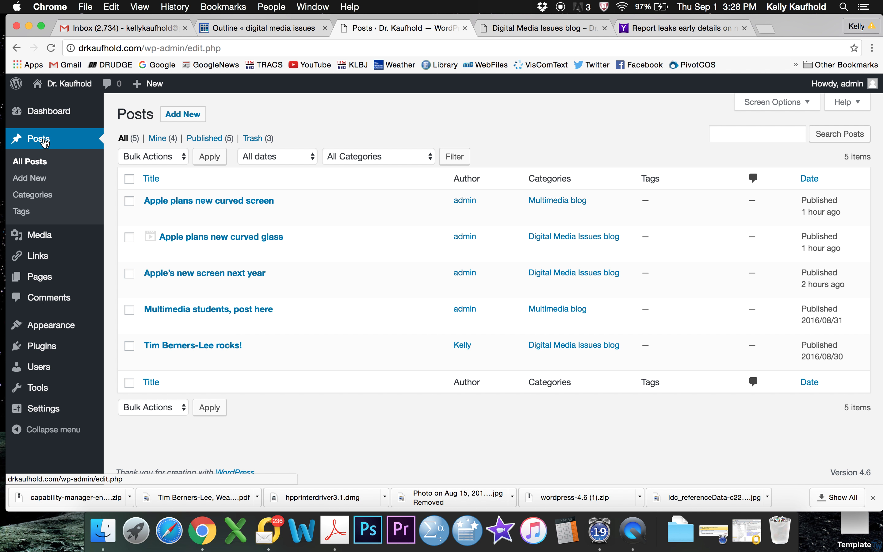
left_click(44, 142)
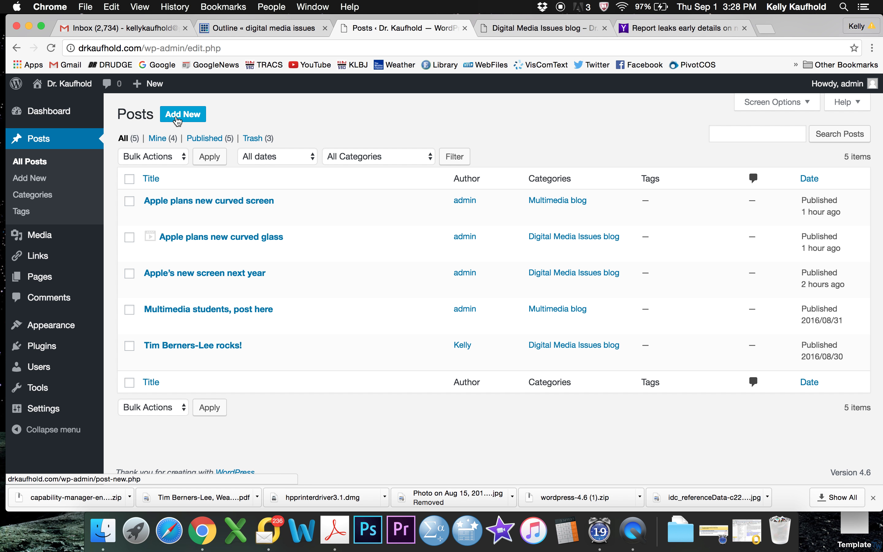
left_click(178, 115)
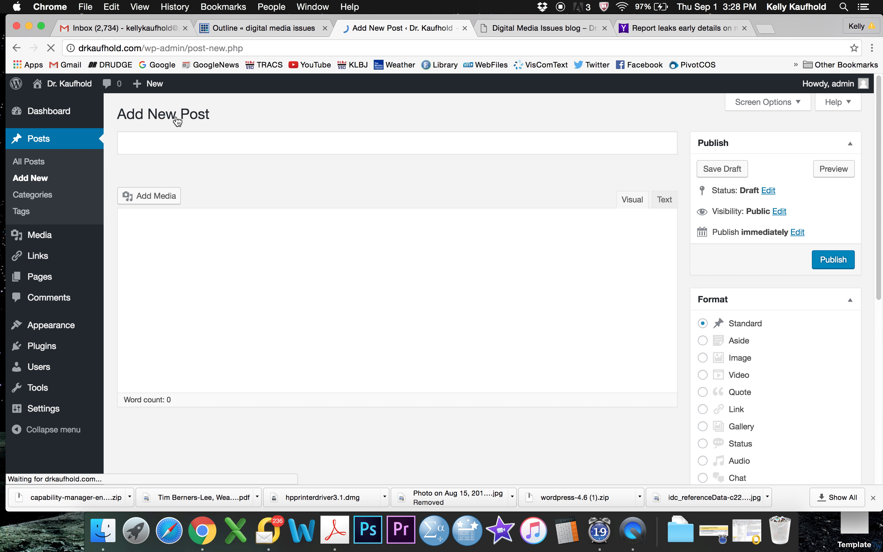
Step: Title the post 'New iPhone may have curved screen' and paste the Yahoo article URL into the body
left_click(182, 142)
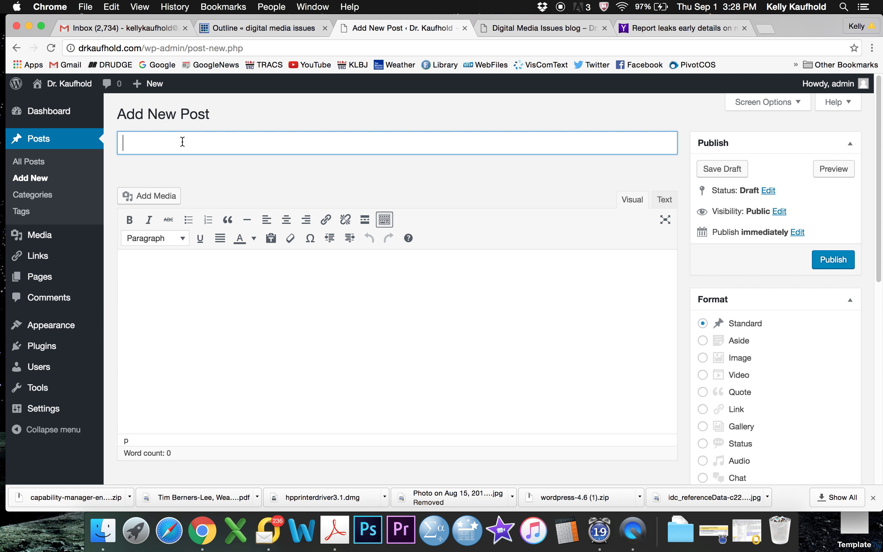
type("New iPhone")
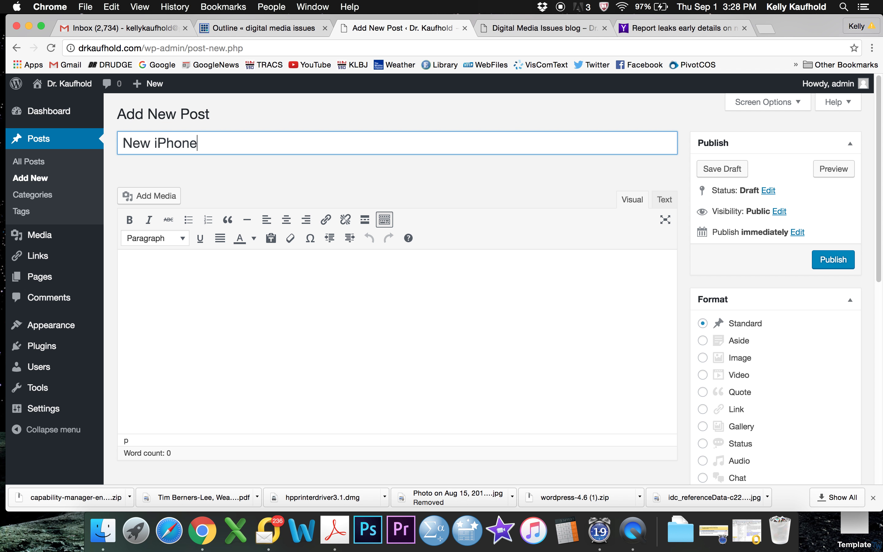
type(" may have curved screen")
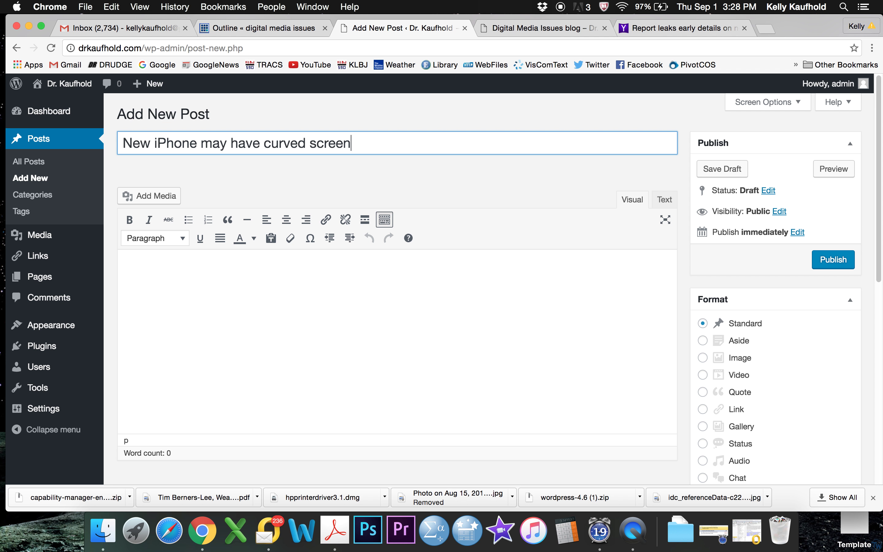
left_click(173, 267)
key("super+v")
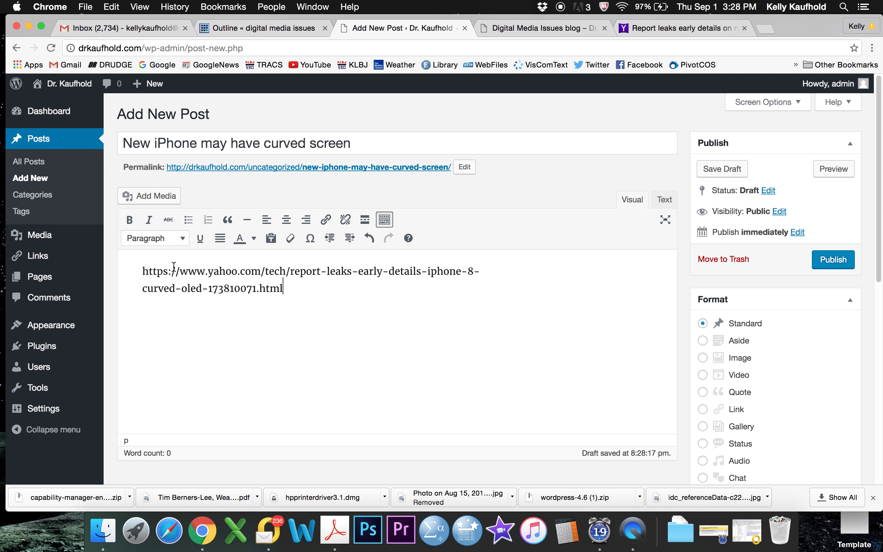
Step: Turn the pasted Yahoo URL into a hyperlink to that article
left_click_drag(284, 288, 142, 272)
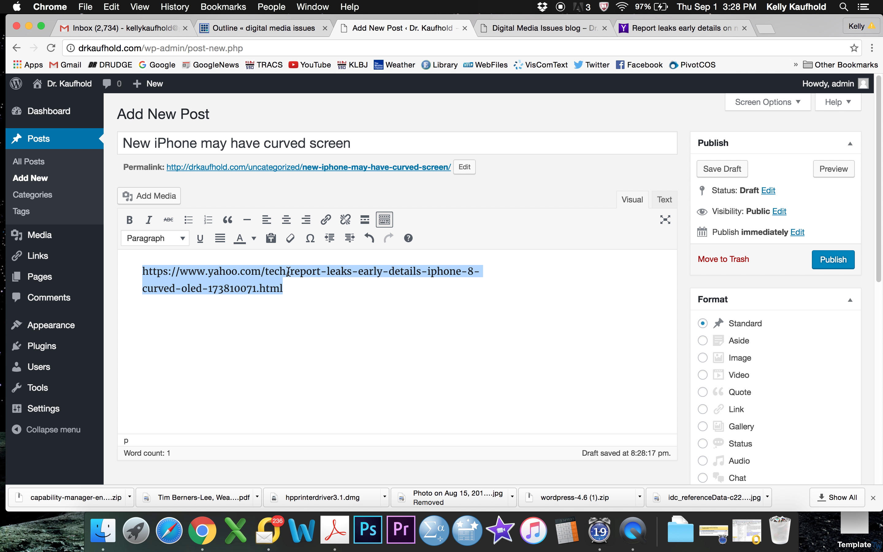
left_click(326, 219)
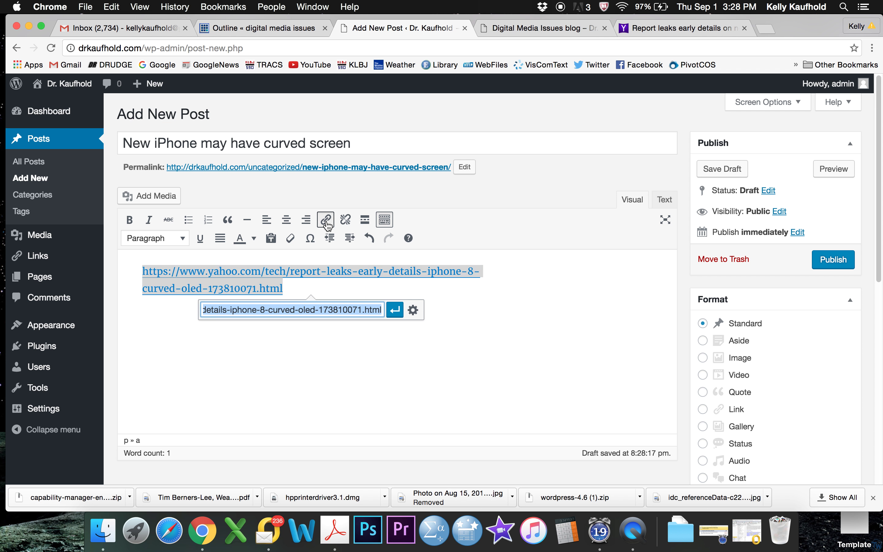
left_click(395, 309)
left_click(517, 292)
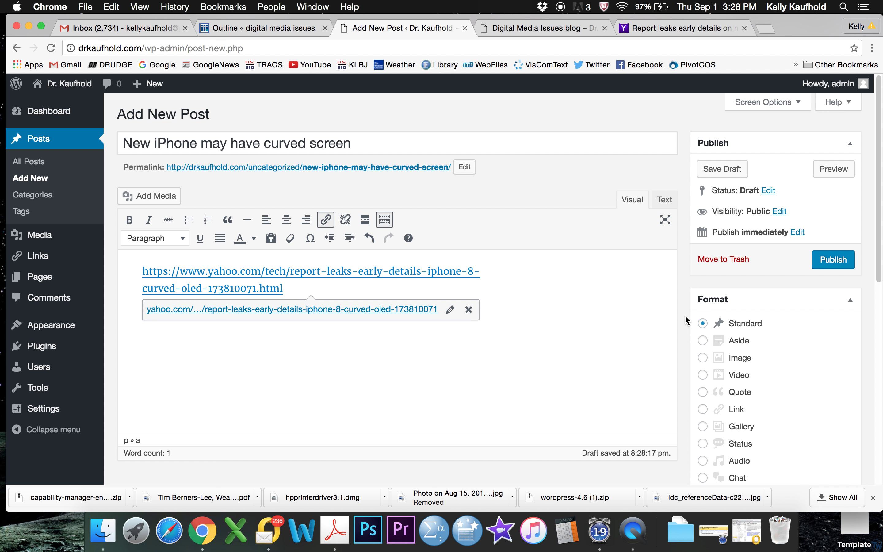
Step: Assign the post only to the Multimedia blog category and publish it
scroll(685, 317, "down", 10)
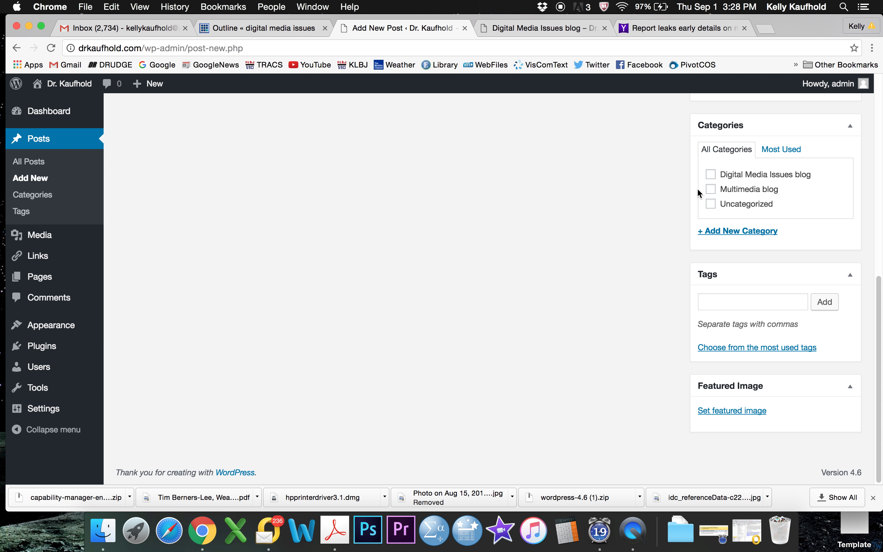
left_click(710, 189)
left_click(710, 189)
left_click(710, 189)
left_click(710, 174)
left_click(711, 175)
left_click(710, 189)
scroll(690, 192, "up", 10)
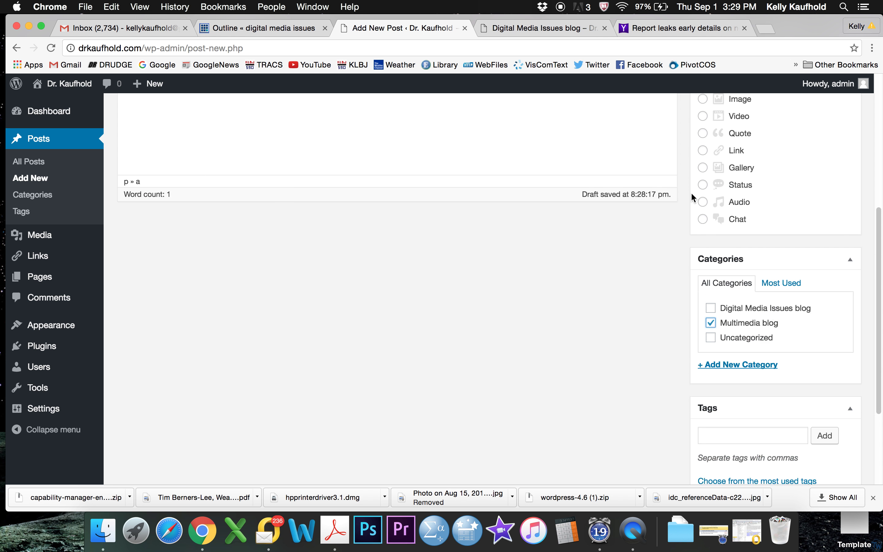
left_click(834, 264)
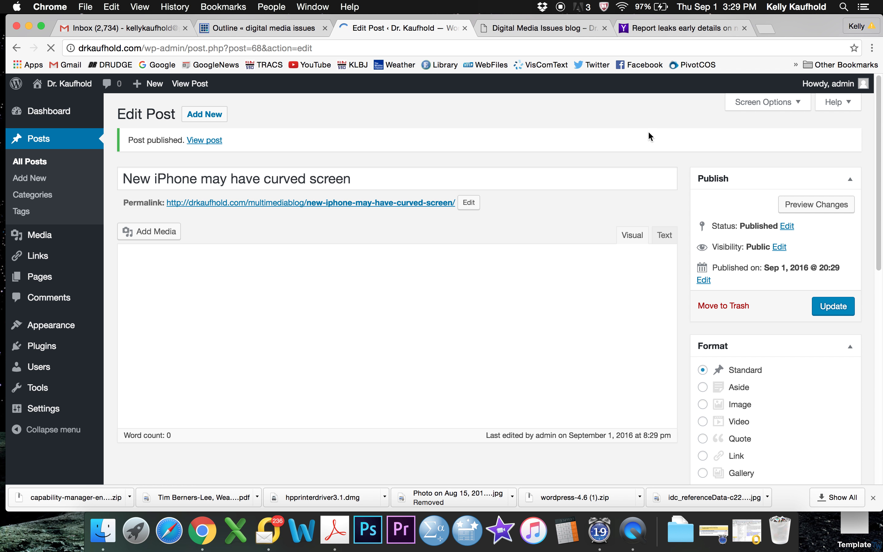
Step: Open the live blog's home page and view the Multimedia blog category listing with the new post
left_click(531, 28)
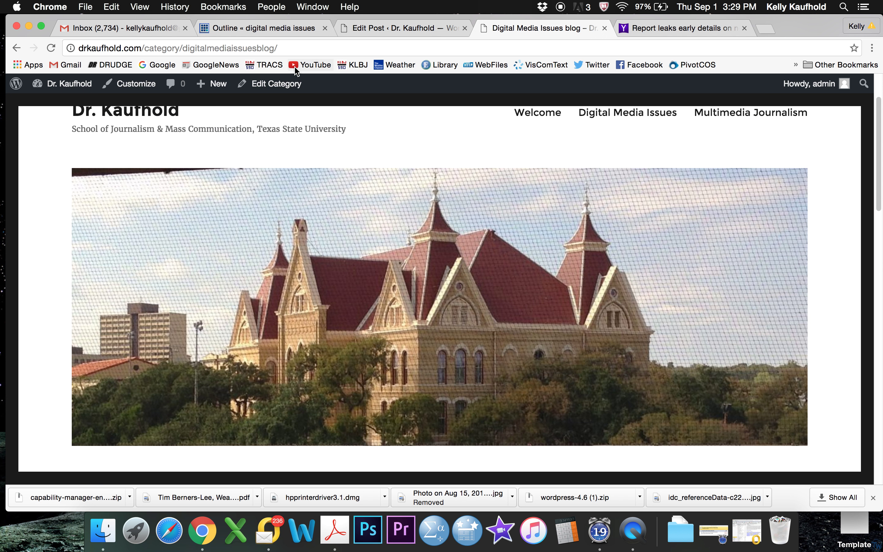
left_click(308, 44)
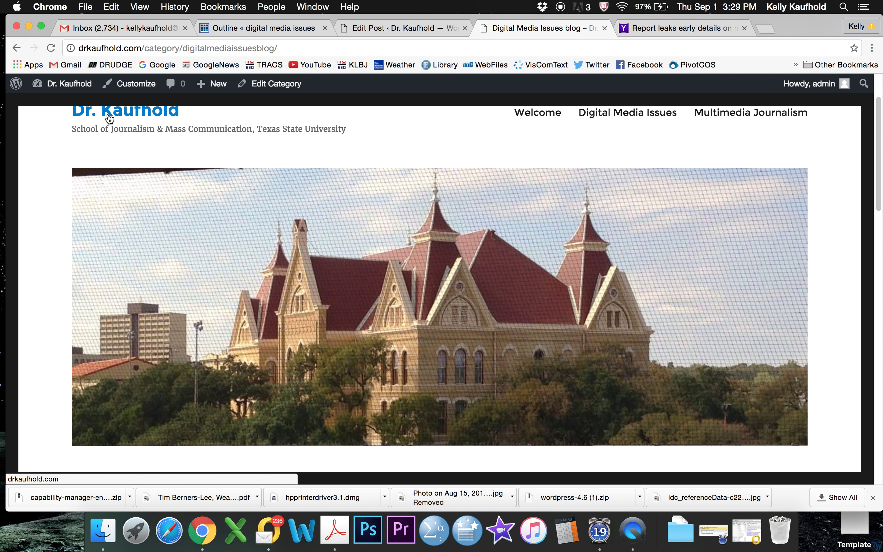
left_click(171, 110)
scroll(430, 180, "down", 10)
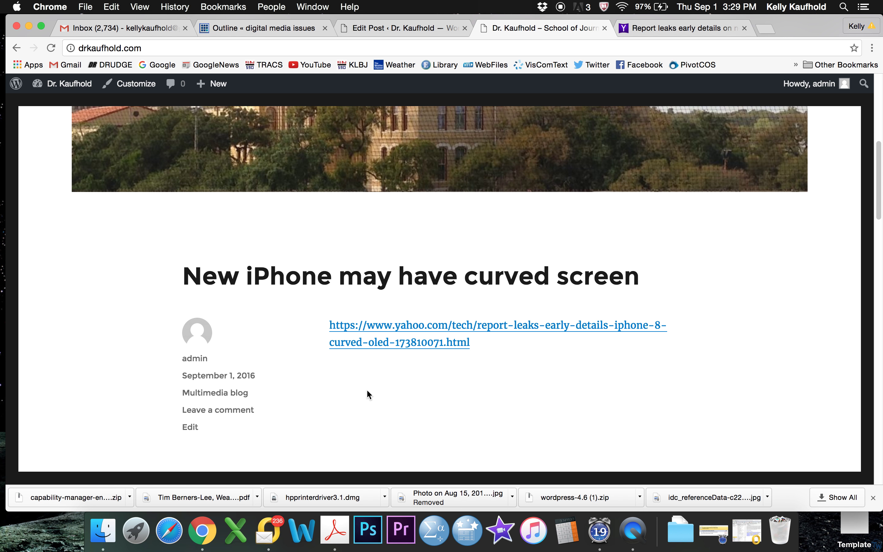
left_click(242, 393)
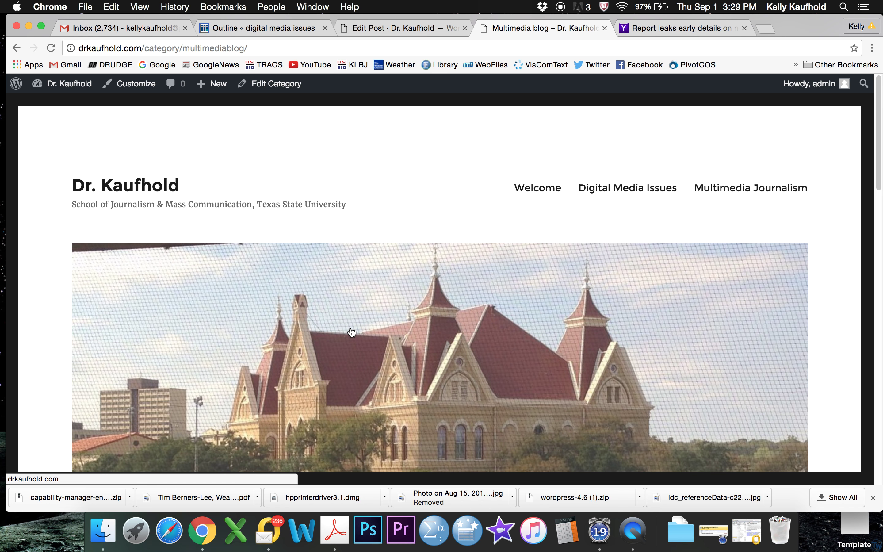
scroll(350, 333, "down", 10)
scroll(350, 330, "up", 10)
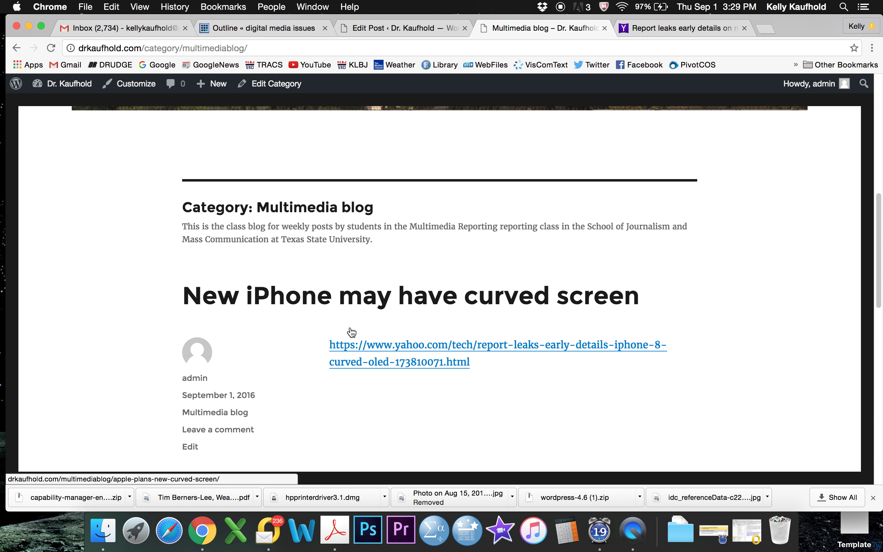
scroll(351, 331, "down", 12)
scroll(259, 205, "down", 4)
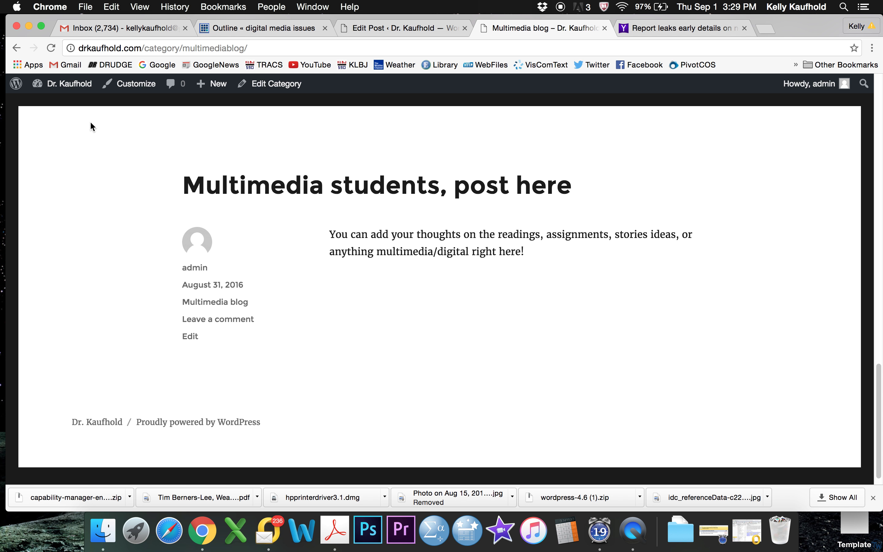
Step: Return to the blog home and browse the Digital Media Issues blog category archive
left_click(17, 48)
scroll(122, 295, "down", 8)
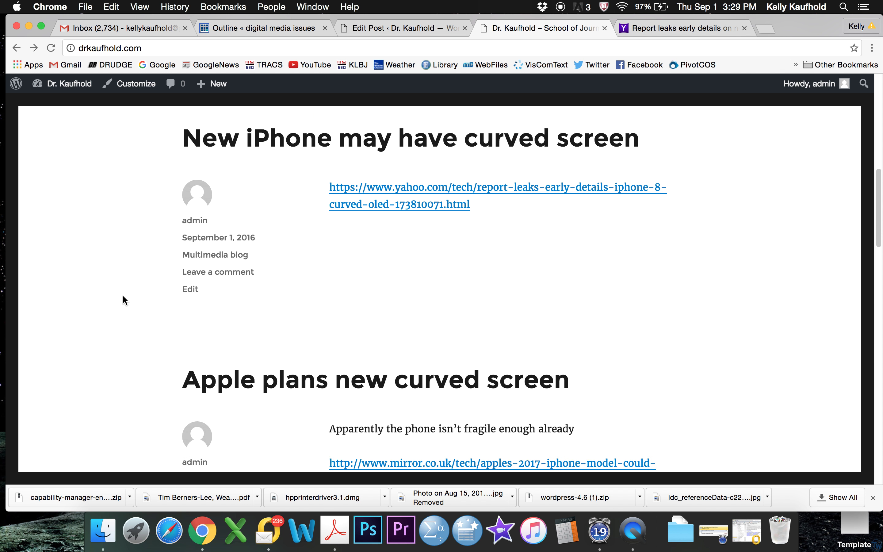
scroll(125, 330, "down", 6)
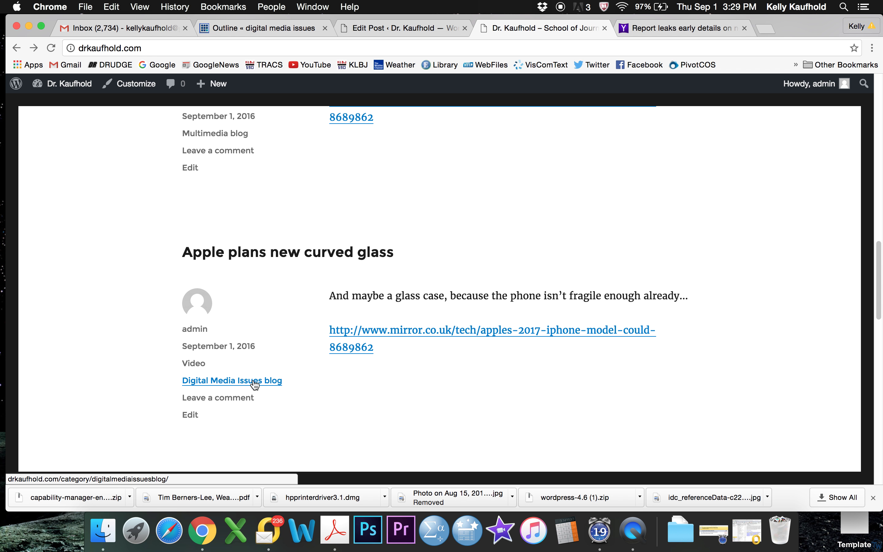
left_click(255, 384)
scroll(554, 340, "down", 5)
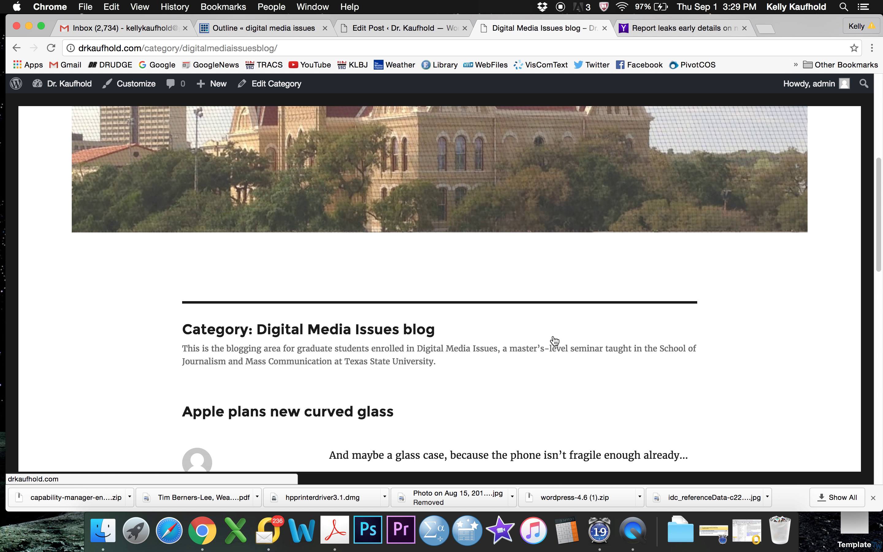
scroll(554, 340, "down", 10)
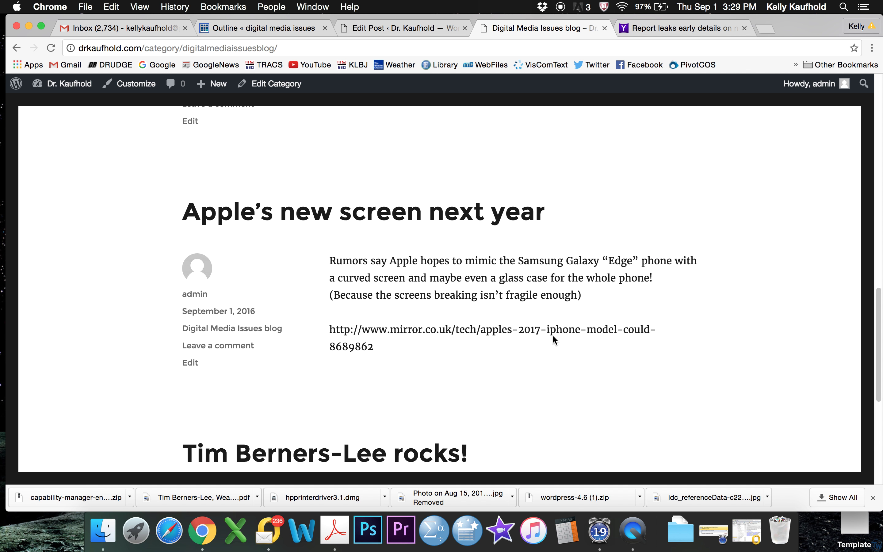
scroll(553, 339, "down", 4)
scroll(553, 338, "up", 20)
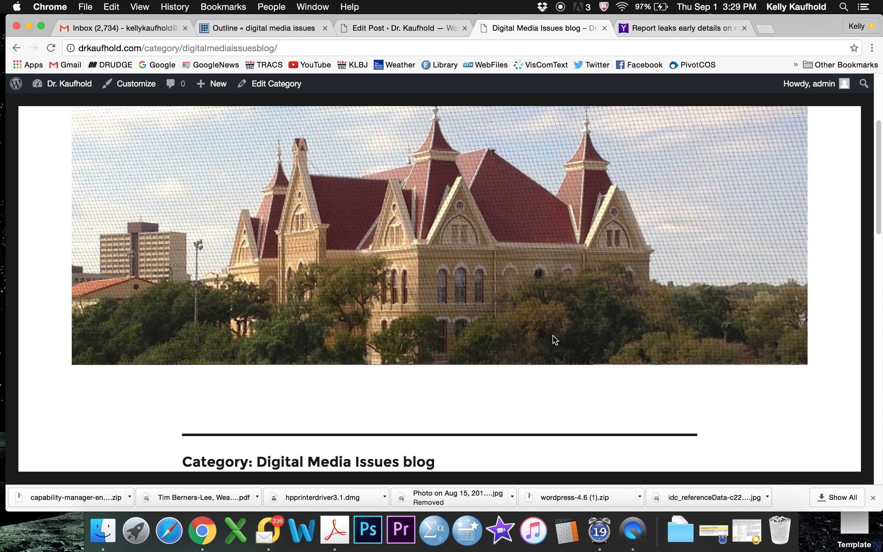